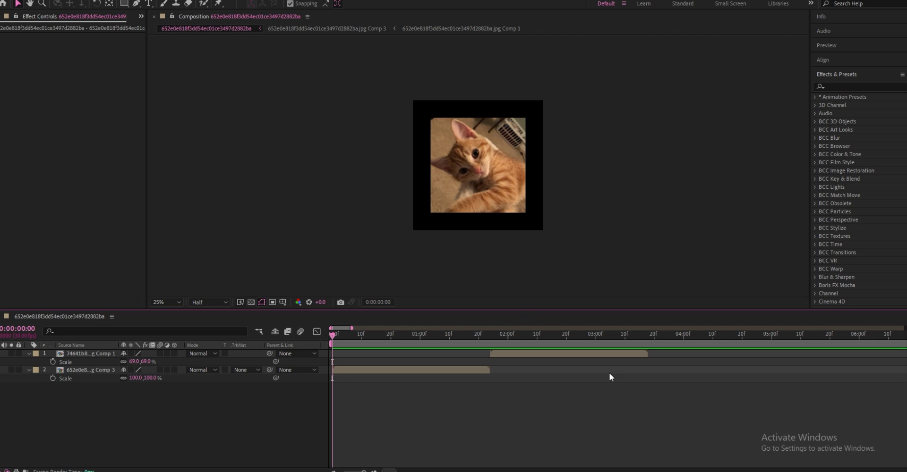
Apply the Wiggle - position preset to layer 2, the first cat clip
{"action": "left_click_drag", "start_coordinate": [402, 336], "coordinate": [339, 341]}
{"action": "left_click", "coordinate": [345, 367]}
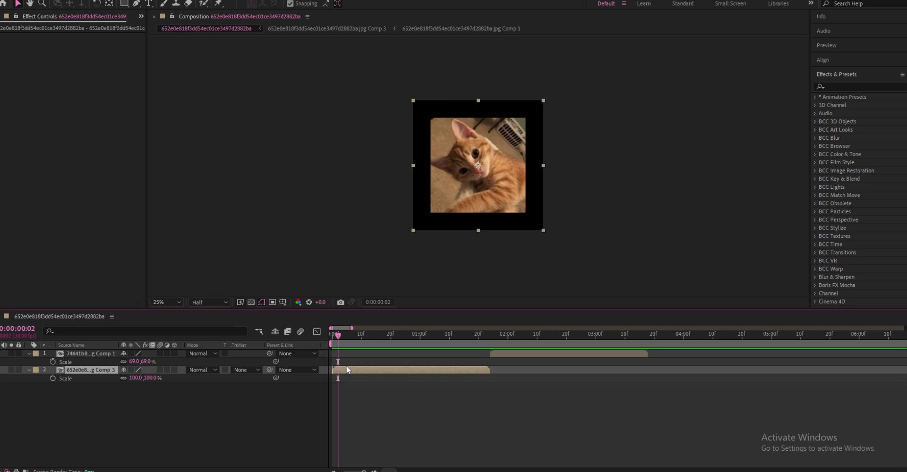
{"action": "left_click", "coordinate": [854, 85]}
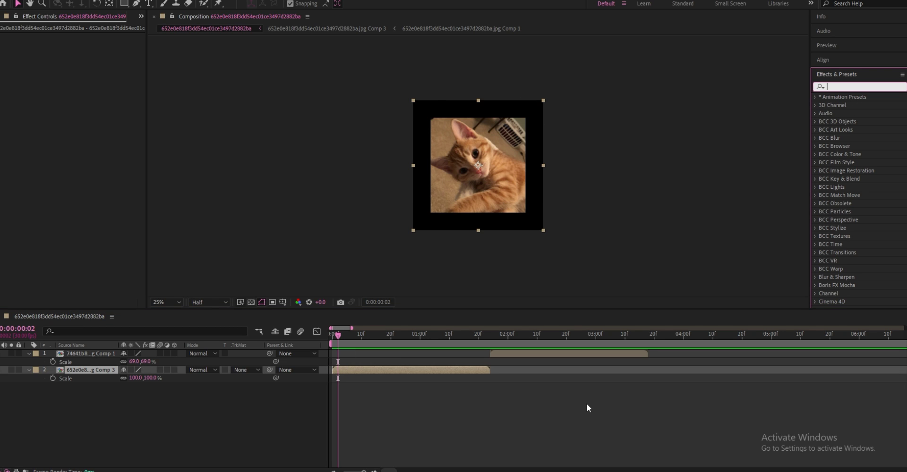
{"action": "type", "text": "wiggle"}
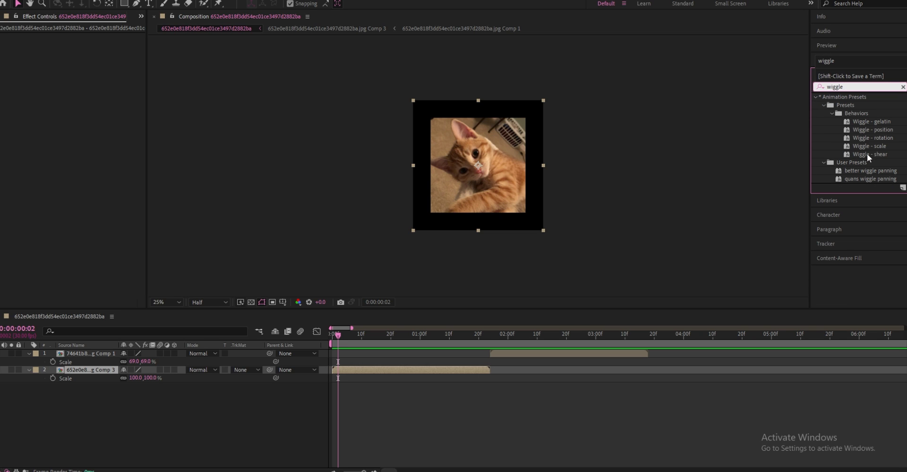
{"action": "left_click", "coordinate": [868, 129]}
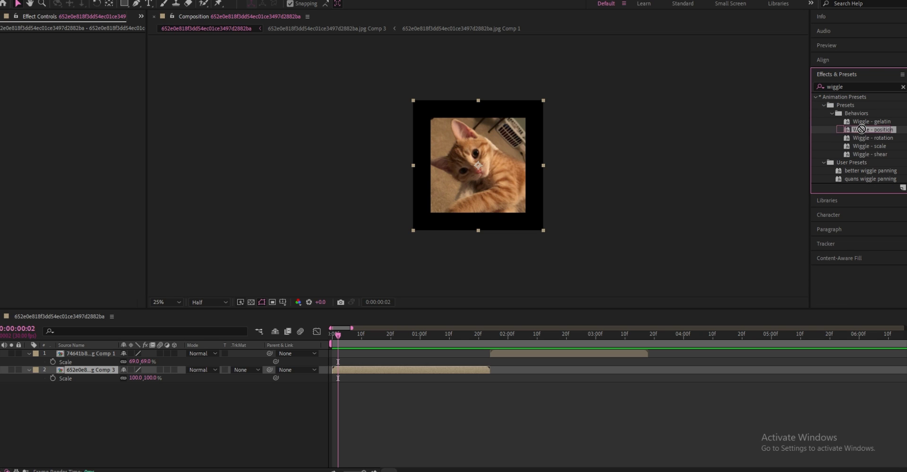
{"action": "left_click_drag", "start_coordinate": [867, 129], "coordinate": [432, 370]}
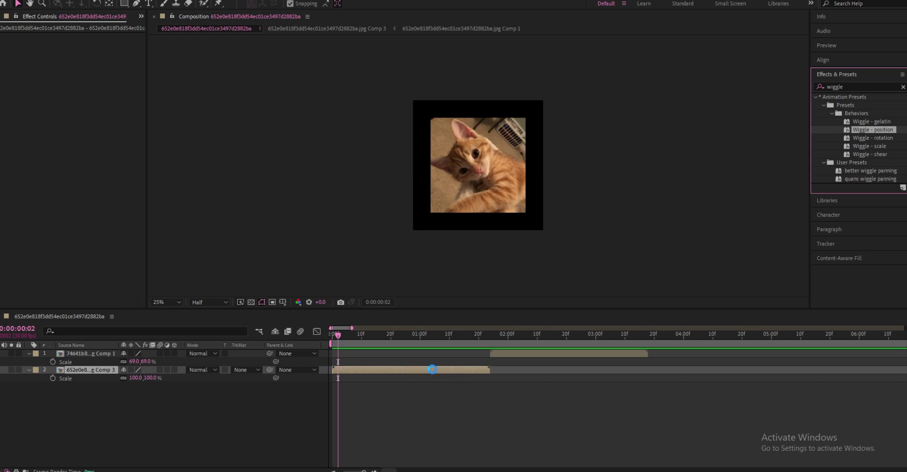
{"action": "left_click", "coordinate": [288, 198]}
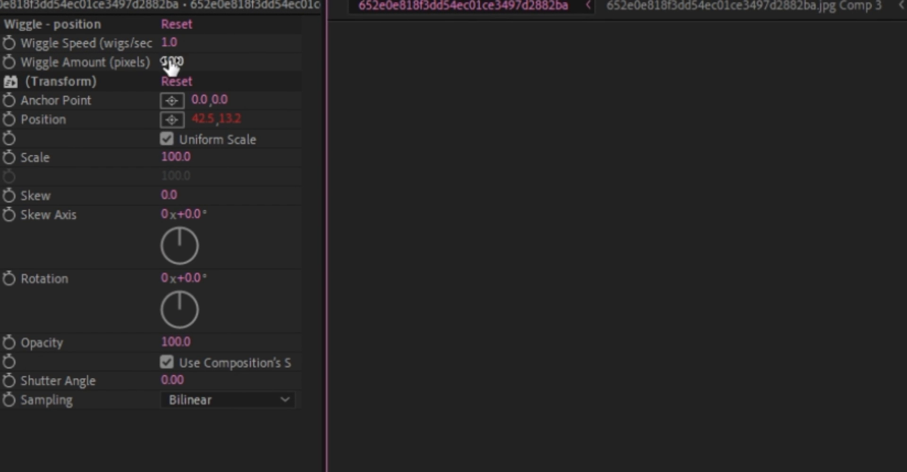
Set the position Wiggle Amount to 30 and preview the animation
{"action": "left_click", "coordinate": [171, 62]}
{"action": "type", "text": "30"}
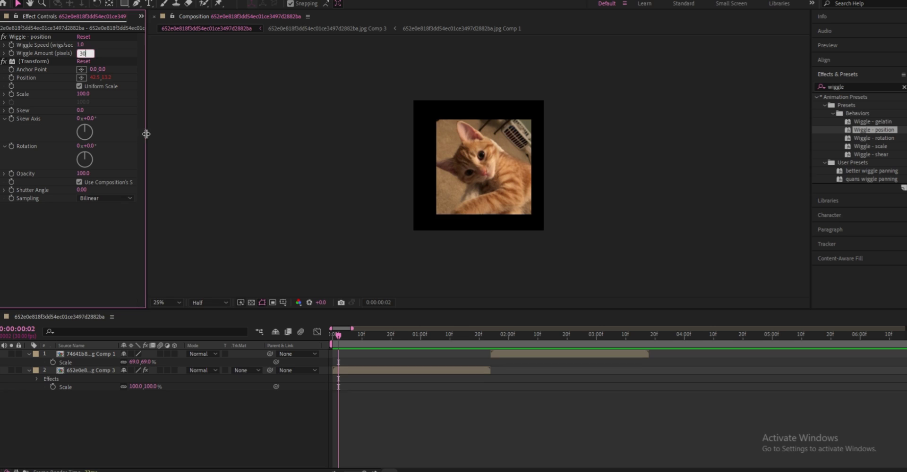
{"action": "key", "text": "Return"}
{"action": "key", "text": "space"}
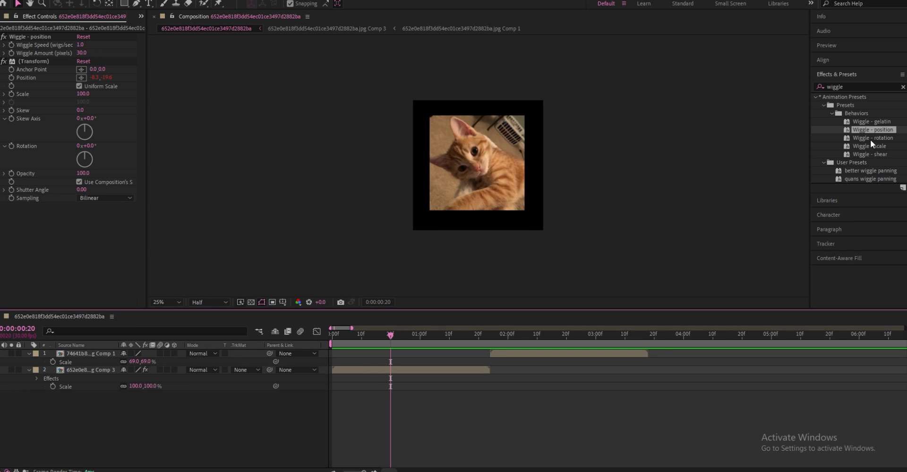
Add Wiggle - rotation to layer 2 with a 3° Wiggle Amount and preview the sway
{"action": "left_click_drag", "start_coordinate": [873, 138], "coordinate": [461, 370]}
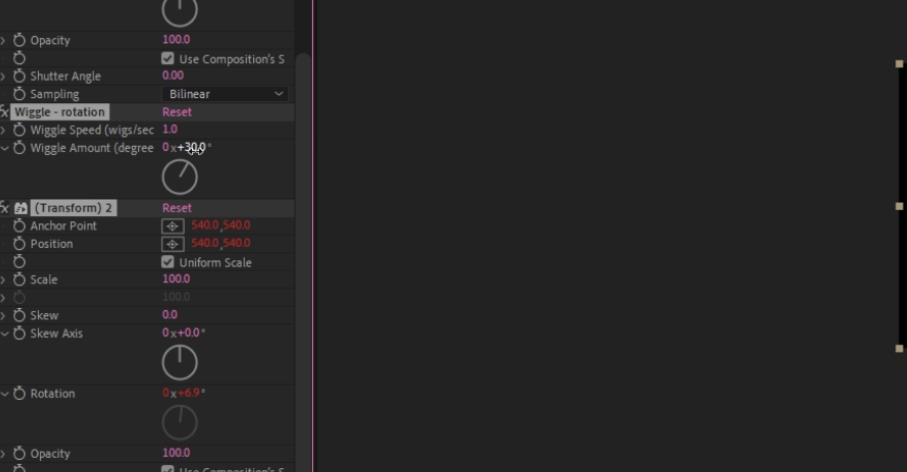
{"action": "left_click", "coordinate": [195, 152]}
{"action": "type", "text": "3"}
{"action": "key", "text": "Return"}
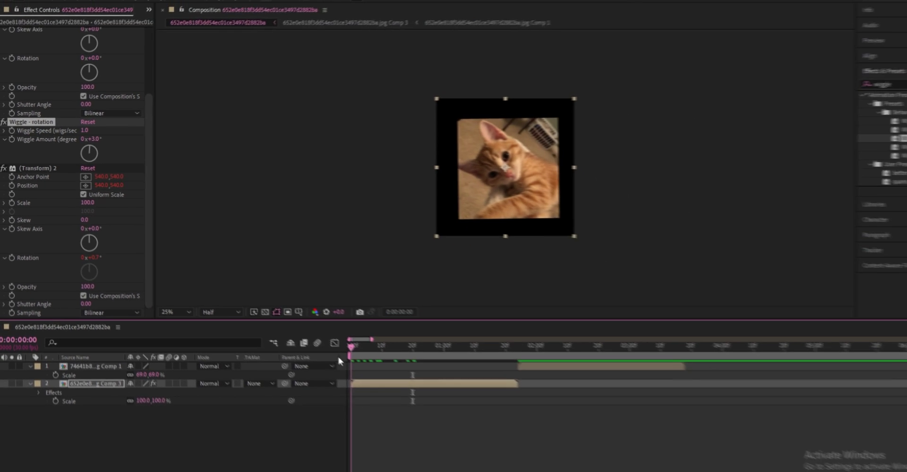
{"action": "key", "text": "space"}
{"action": "key", "text": "space"}
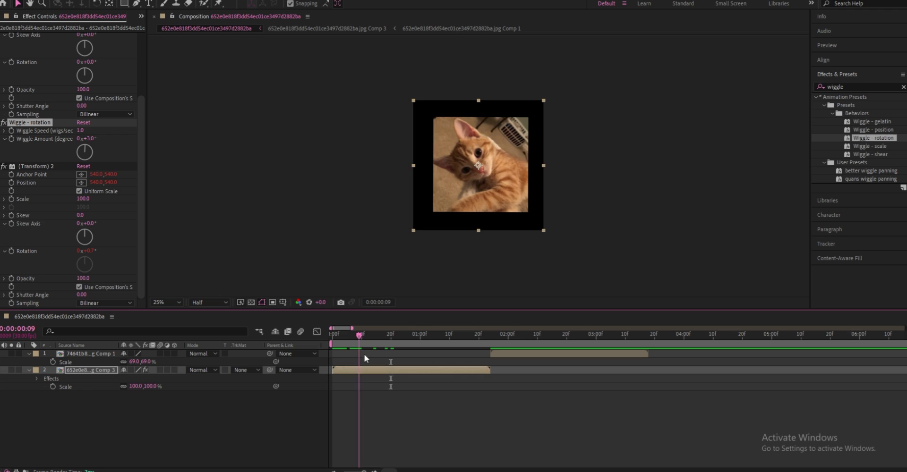
{"action": "left_click", "coordinate": [365, 410]}
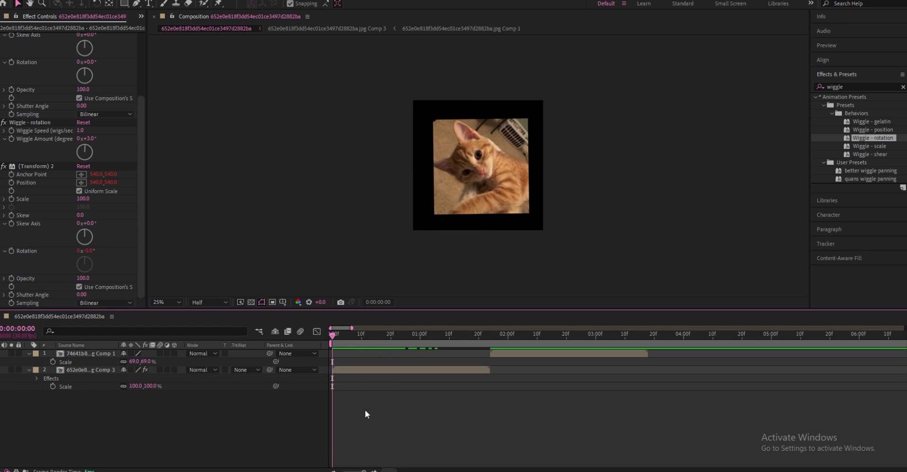
{"action": "key", "text": "space"}
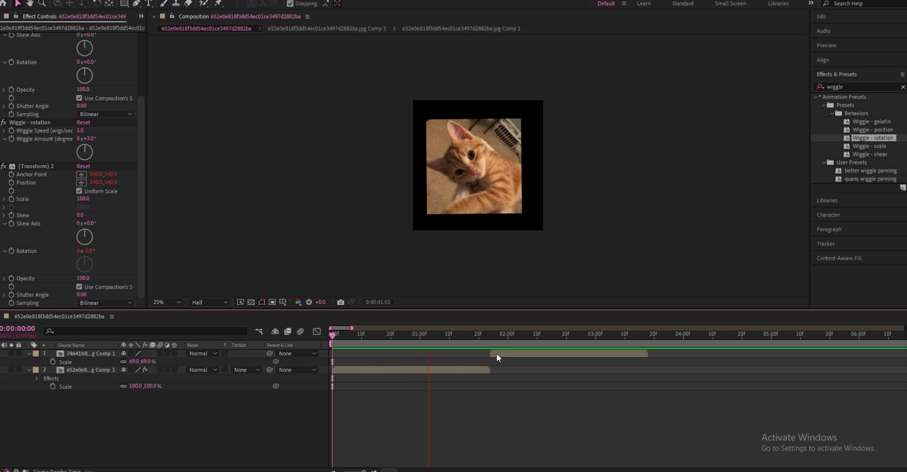
Select the sleeping-cat layer 1 and replace the effects search term with 's_shake'
{"action": "key", "text": "space"}
{"action": "left_click_drag", "start_coordinate": [501, 343], "coordinate": [429, 358]}
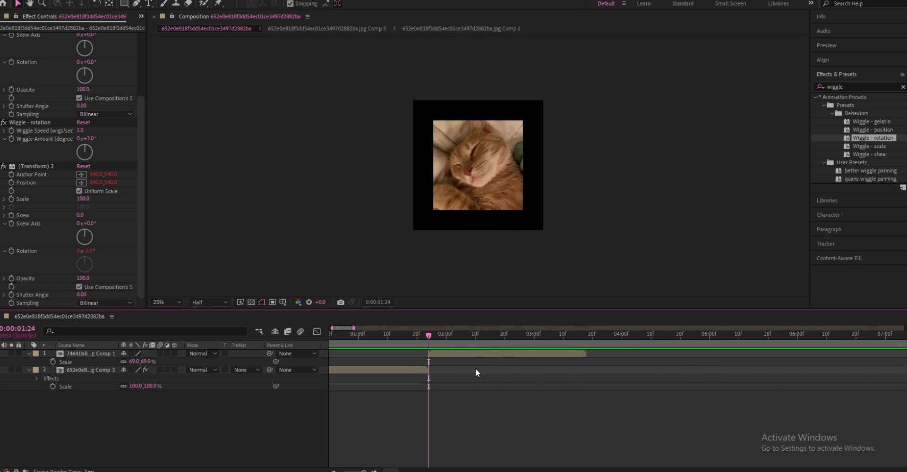
{"action": "left_click", "coordinate": [464, 355]}
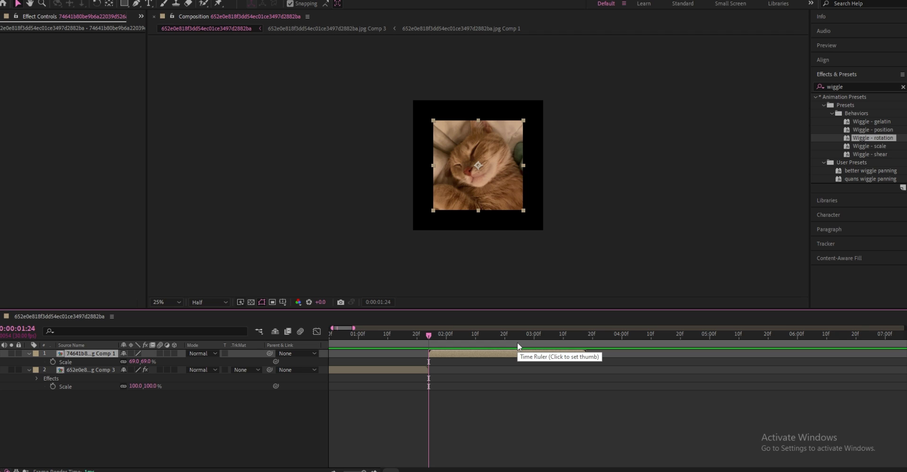
{"action": "left_click", "coordinate": [846, 84]}
{"action": "key", "text": "ctrl+a"}
{"action": "type", "text": "s_shake"}
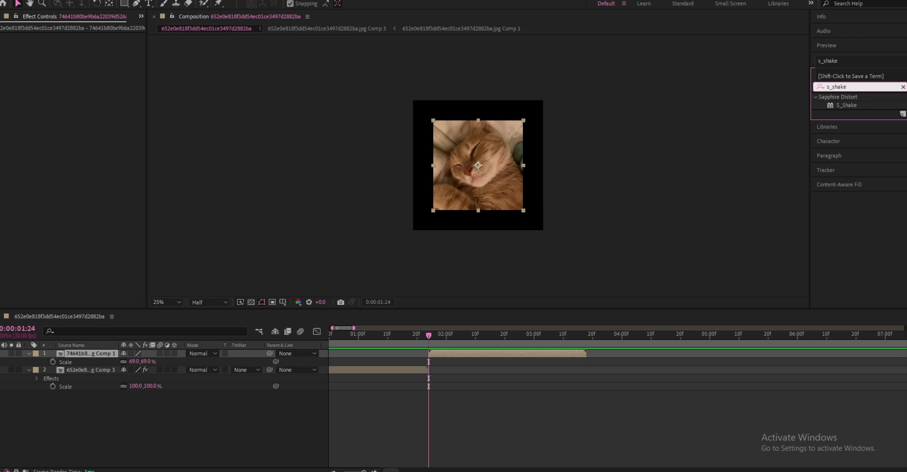
{"action": "scroll", "coordinate": [478, 165], "scroll_direction": "up", "scroll_amount": 2}
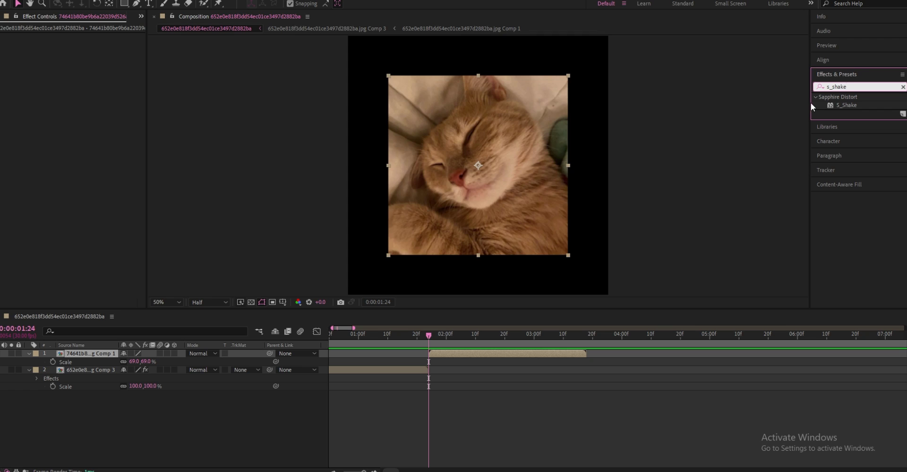
{"action": "mouse_move", "coordinate": [446, 341]}
{"action": "left_mouse_down"}
{"action": "mouse_move", "coordinate": [464, 342]}
{"action": "mouse_move", "coordinate": [444, 341]}
{"action": "left_mouse_up"}
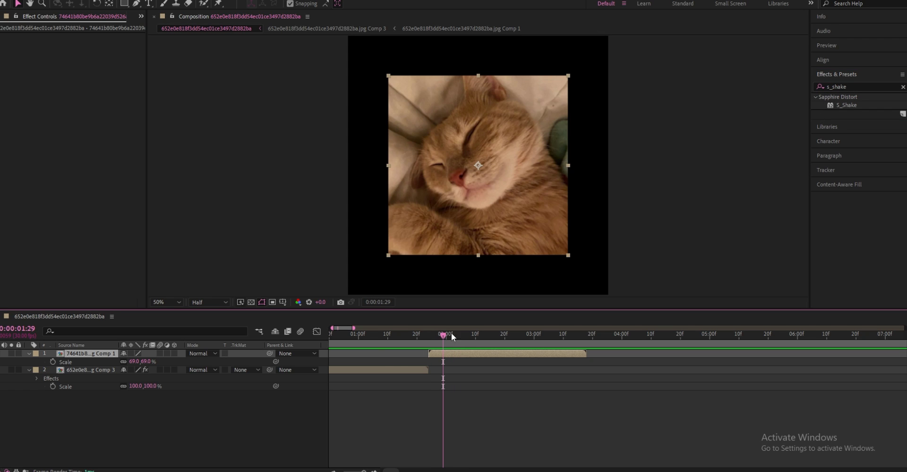
{"action": "scroll", "coordinate": [706, 142], "scroll_direction": "down", "scroll_amount": 2}
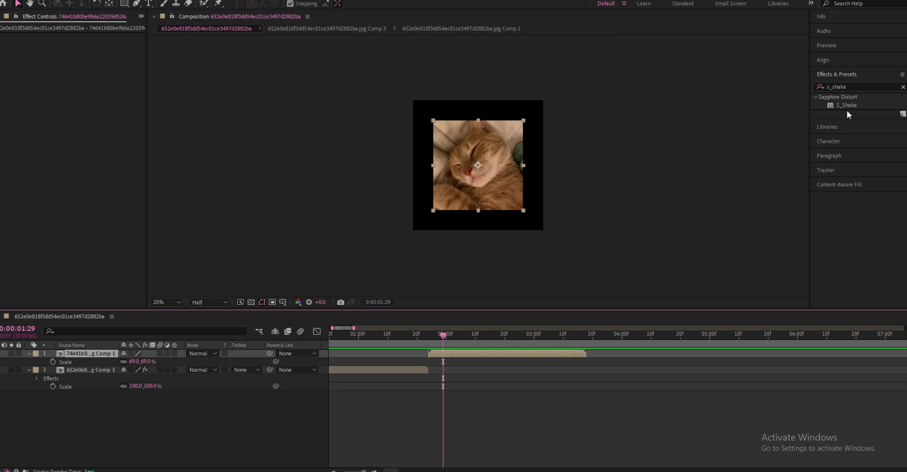
Apply S_Shake to layer 1 with Amplitude 0.221 and Frequency 6
{"action": "left_click_drag", "start_coordinate": [846, 105], "coordinate": [455, 355]}
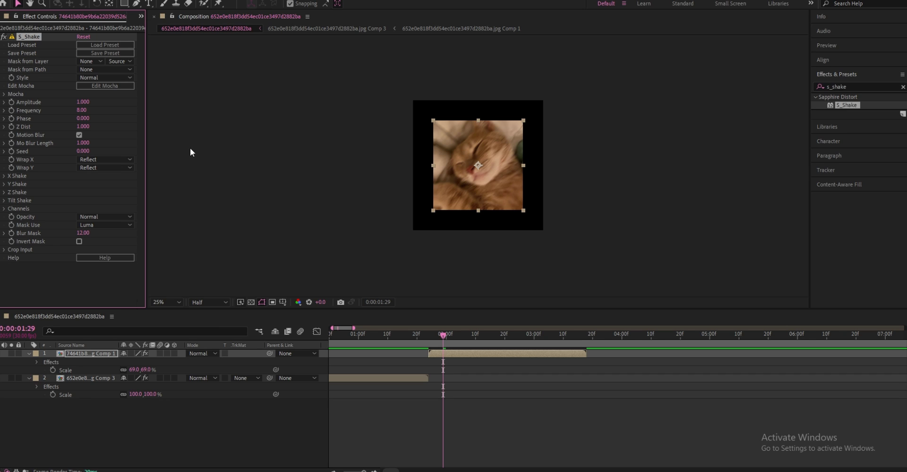
{"action": "left_click", "coordinate": [84, 102]}
{"action": "type", "text": "0.221"}
{"action": "key", "text": "Return"}
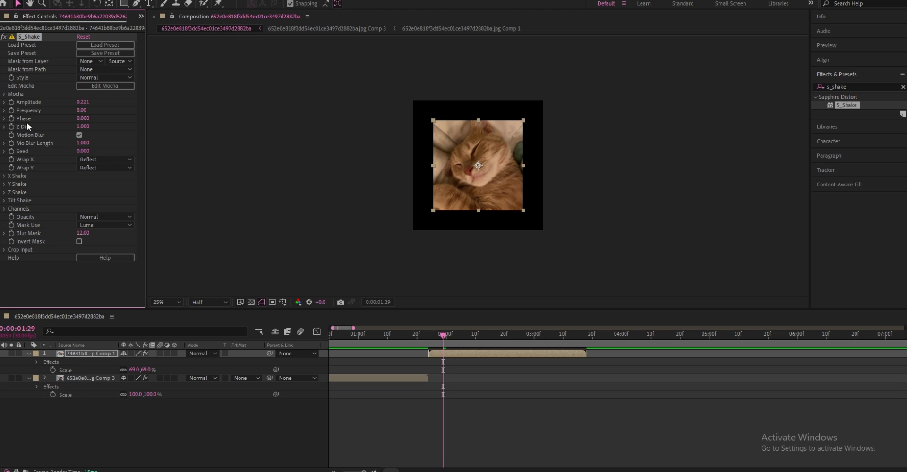
{"action": "left_click", "coordinate": [82, 111]}
{"action": "type", "text": "6"}
{"action": "key", "text": "Return"}
Set the S_Shake Tilt Rand Amp to 10 under Tilt Shake
{"action": "left_click", "coordinate": [4, 201]}
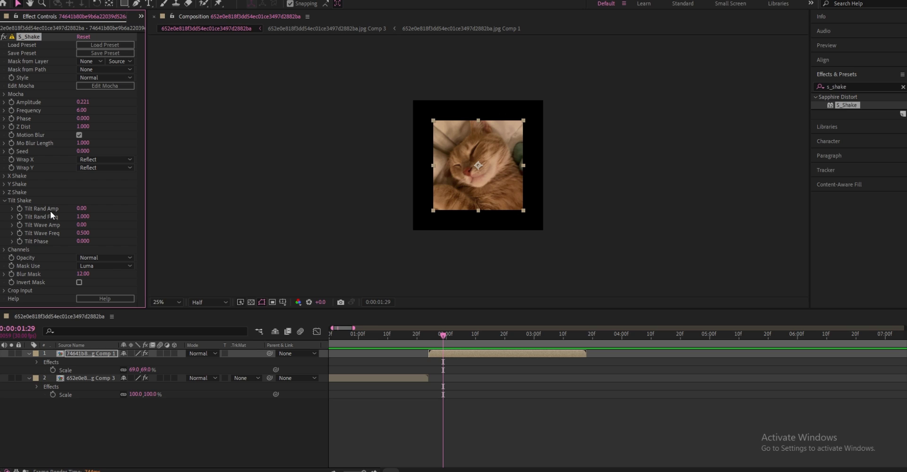
{"action": "left_click", "coordinate": [82, 208]}
{"action": "type", "text": "10"}
{"action": "key", "text": "Return"}
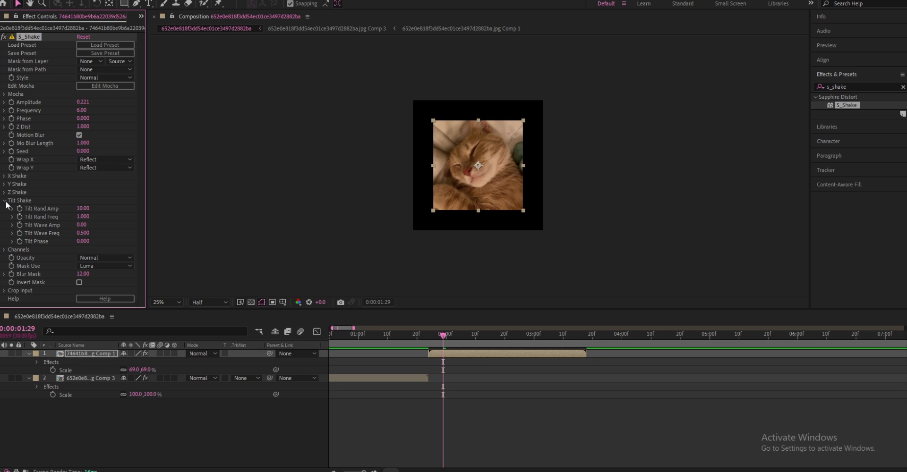
{"action": "left_click", "coordinate": [5, 201]}
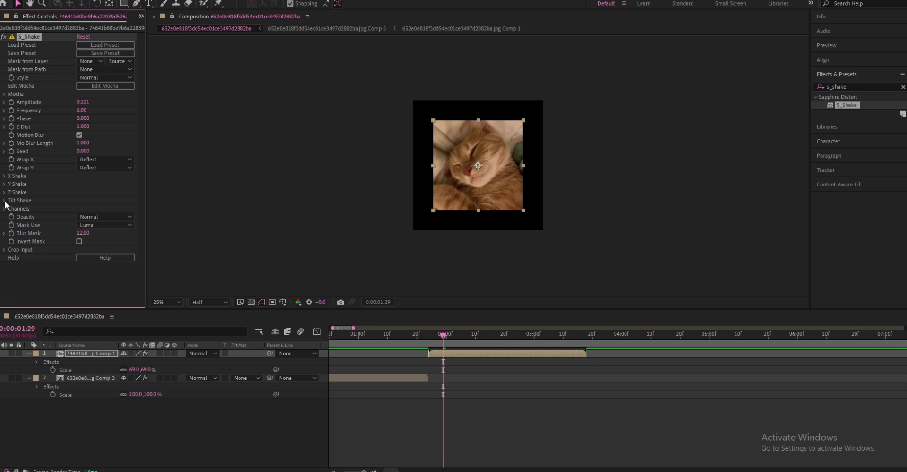
Set the X Shake X Rand Amp to 60 and scrub the timeline to check
{"action": "left_click", "coordinate": [5, 176]}
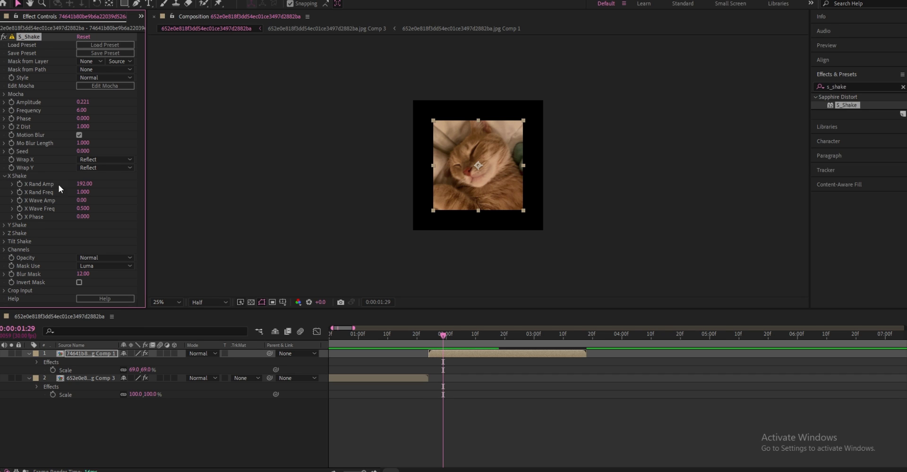
{"action": "left_click", "coordinate": [85, 185]}
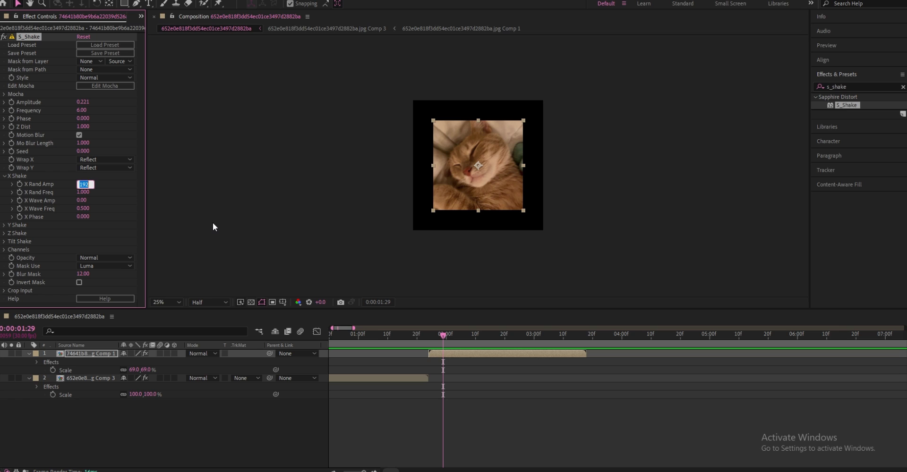
{"action": "type", "text": "60"}
{"action": "key", "text": "Return"}
{"action": "left_click", "coordinate": [500, 343]}
{"action": "left_click_drag", "start_coordinate": [501, 343], "coordinate": [476, 379]}
{"action": "scroll", "coordinate": [470, 222], "scroll_direction": "up", "scroll_amount": 2}
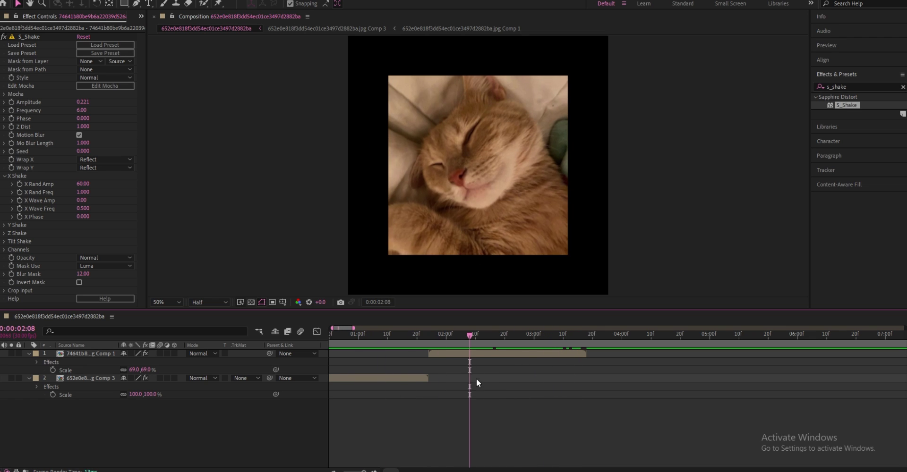
Copy the S_Shake effect from the sleeping-cat layer, then delete it
{"action": "left_click", "coordinate": [448, 353]}
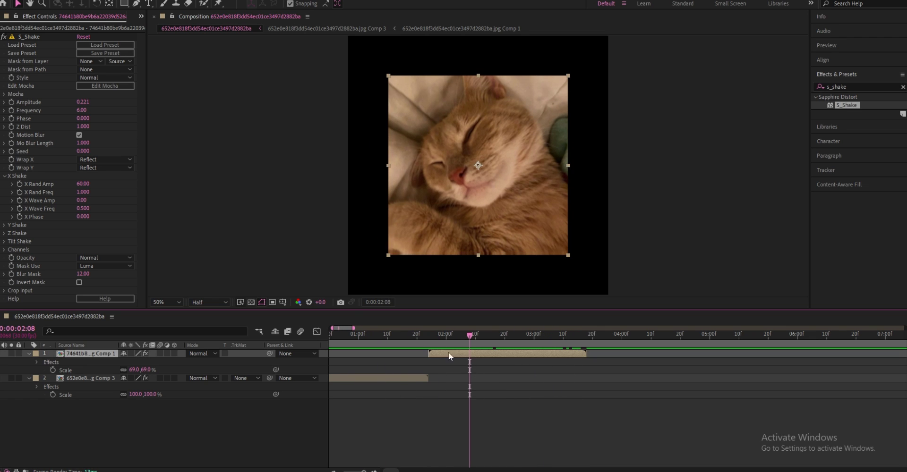
{"action": "left_click", "coordinate": [20, 38]}
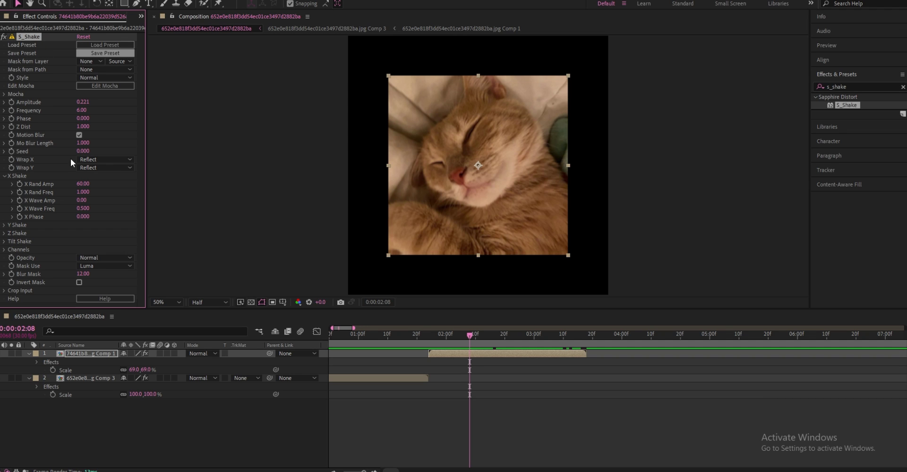
{"action": "right_click", "coordinate": [30, 40]}
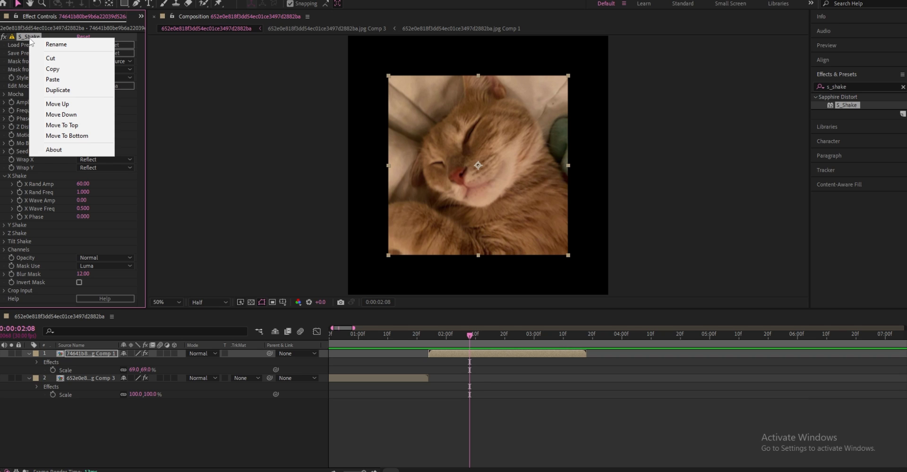
{"action": "left_click", "coordinate": [69, 70]}
{"action": "left_click", "coordinate": [255, 205]}
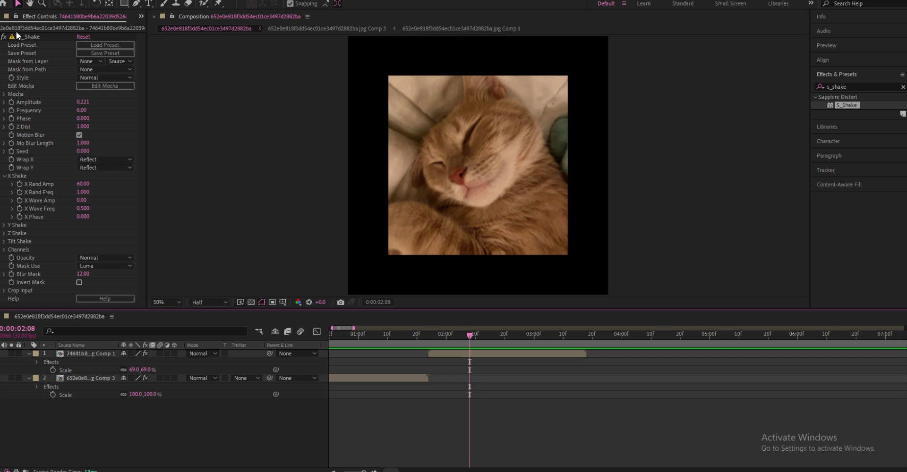
{"action": "left_click", "coordinate": [27, 36]}
{"action": "key", "text": "Delete"}
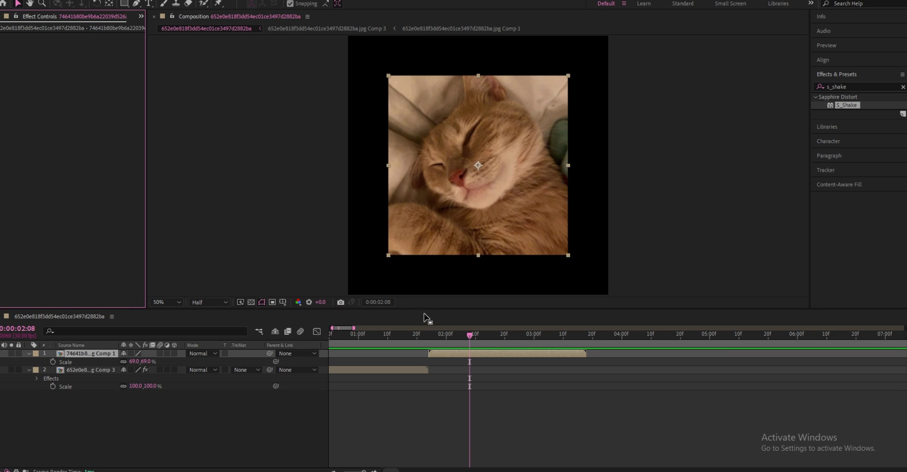
Pre-compose the sleeping-cat layer into a new composition
{"action": "right_click", "coordinate": [446, 354]}
{"action": "left_click", "coordinate": [461, 298]}
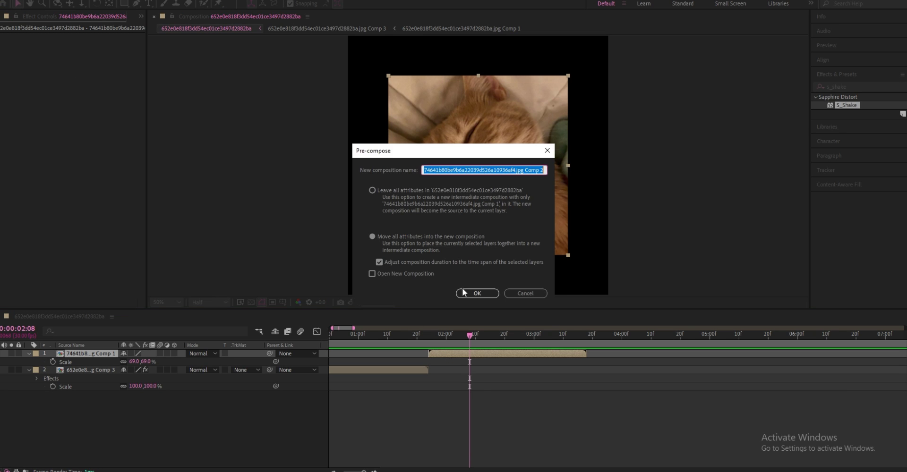
{"action": "left_click", "coordinate": [462, 288]}
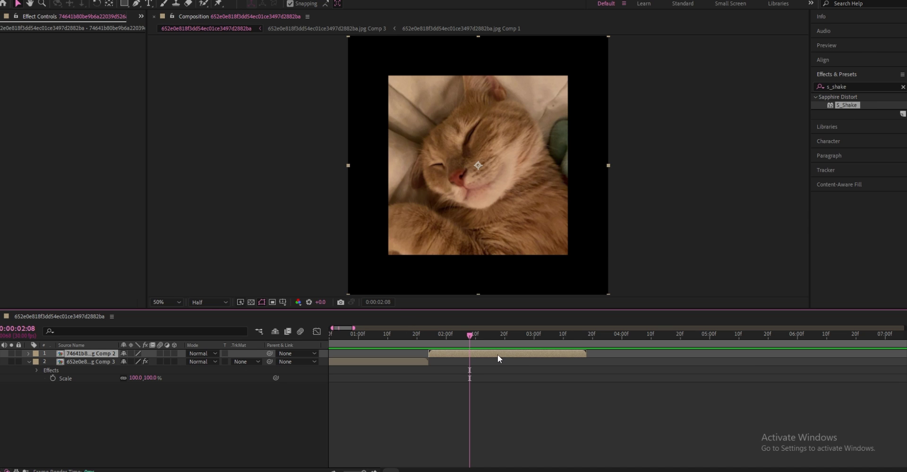
Paste S_Shake onto the pre-composed sleeping-cat layer and preview the shaking
{"action": "left_click_drag", "start_coordinate": [497, 355], "coordinate": [497, 355]}
{"action": "left_click_drag", "start_coordinate": [448, 336], "coordinate": [410, 343]}
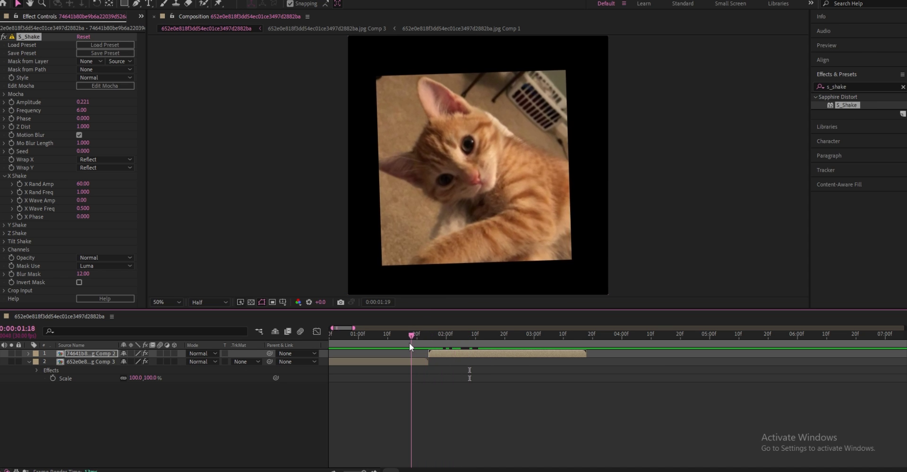
{"action": "key", "text": "space"}
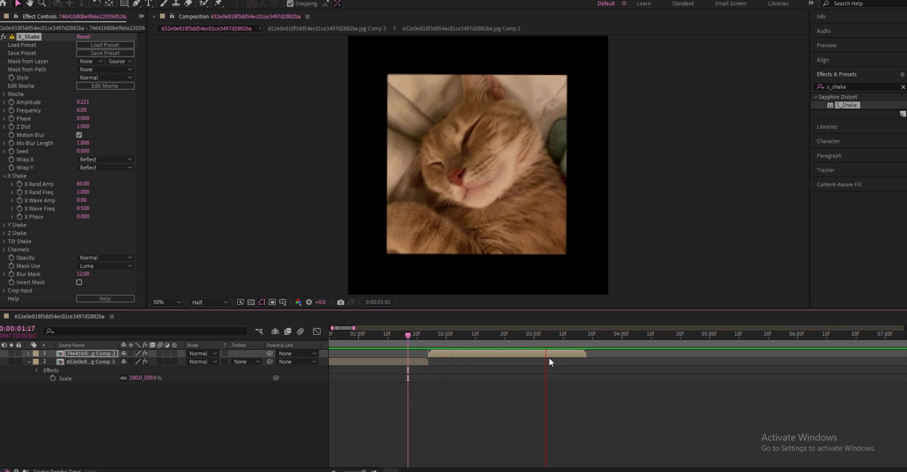
{"action": "left_click_drag", "start_coordinate": [558, 350], "coordinate": [307, 352]}
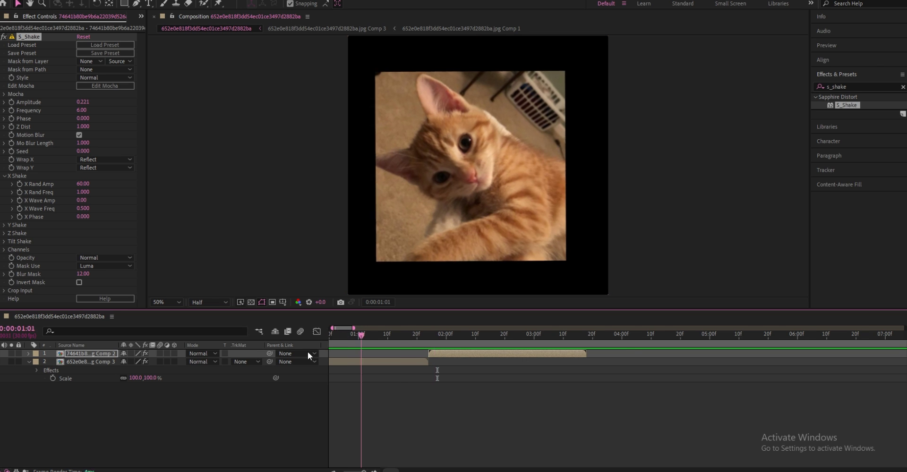
{"action": "key", "text": "space"}
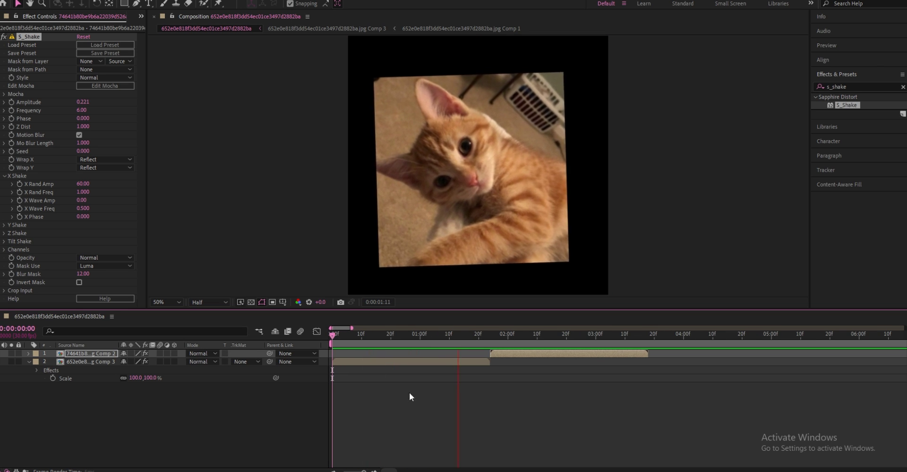
{"action": "key", "text": "space"}
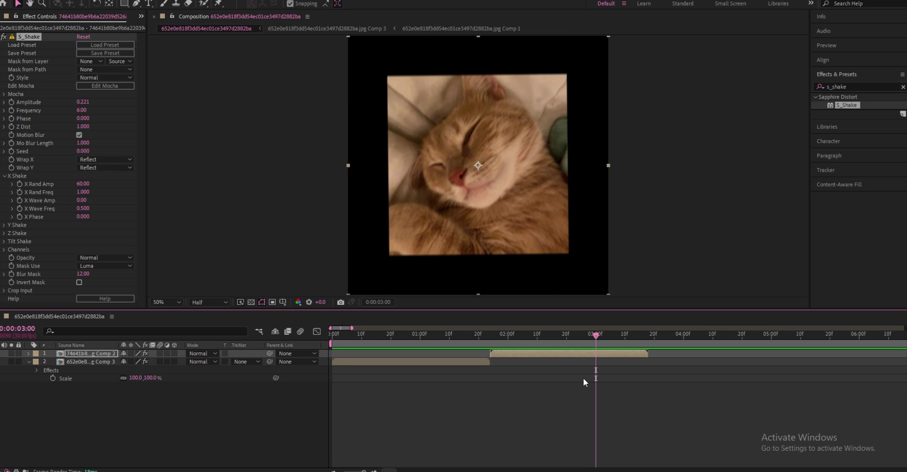